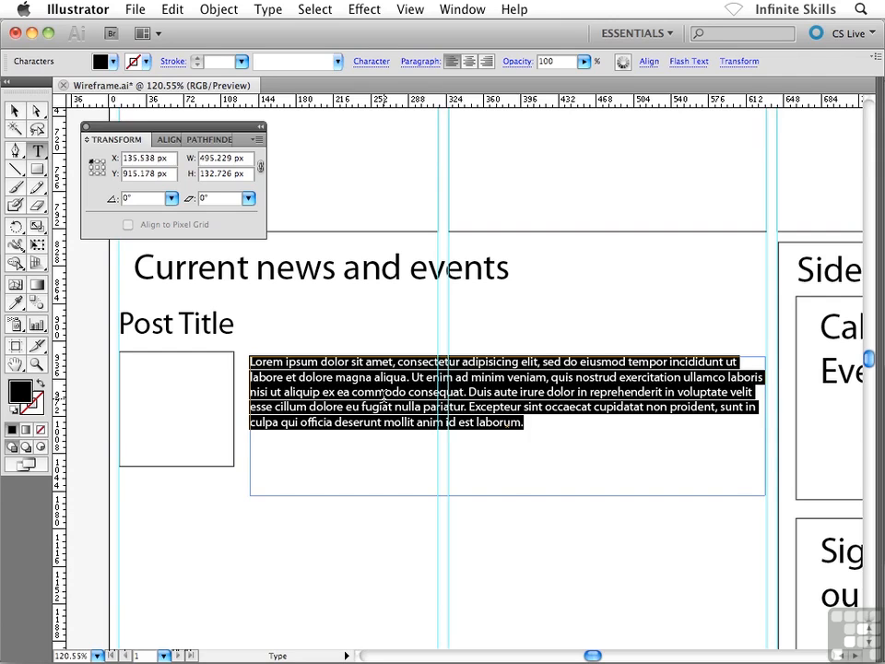
Step: Copy the Lorem ipsum paragraph beside the image placeholder and paste it at the end of the same text frame
key(super+c)
click(557, 426)
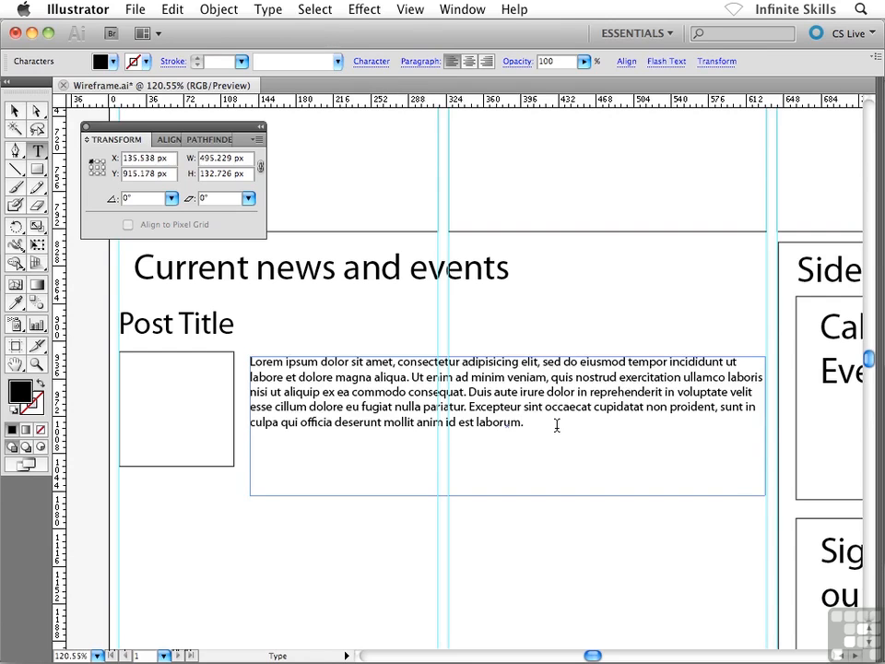
key(super+v)
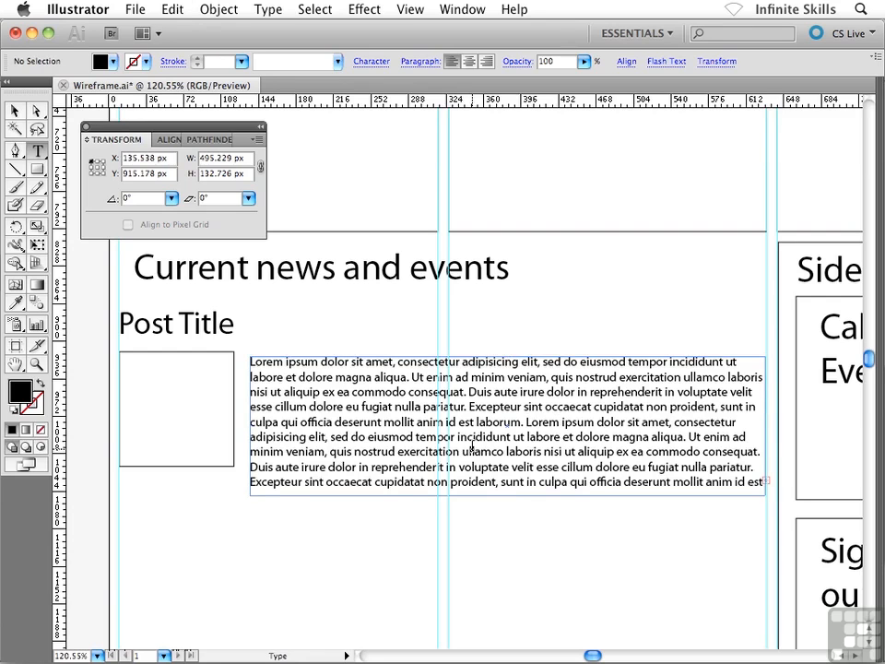
Step: Resize the Lorem ipsum frame to about 500 by 109 px so its upper and lower edges match the image placeholder
click(16, 111)
click(15, 111)
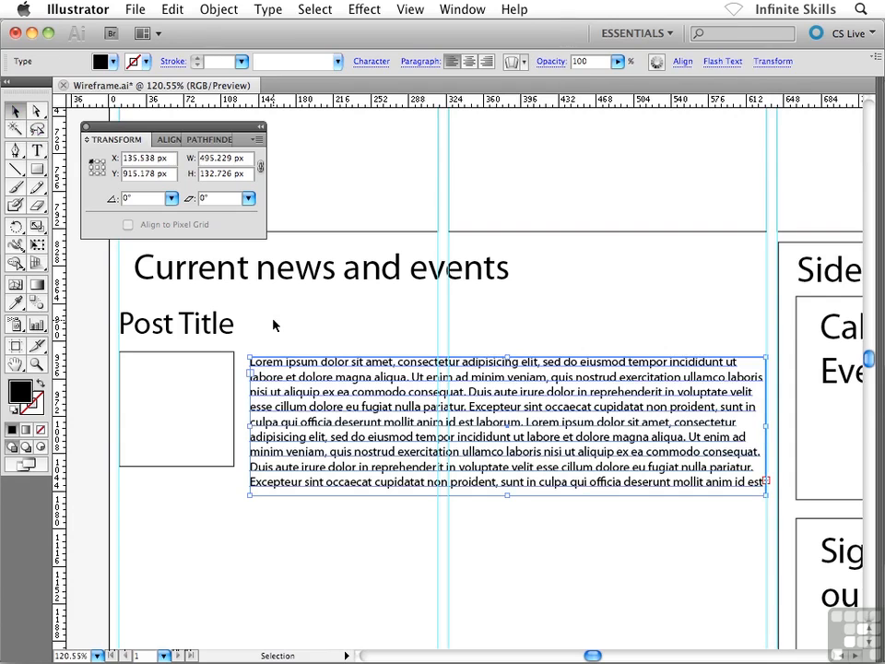
drag(507, 358, 506, 350)
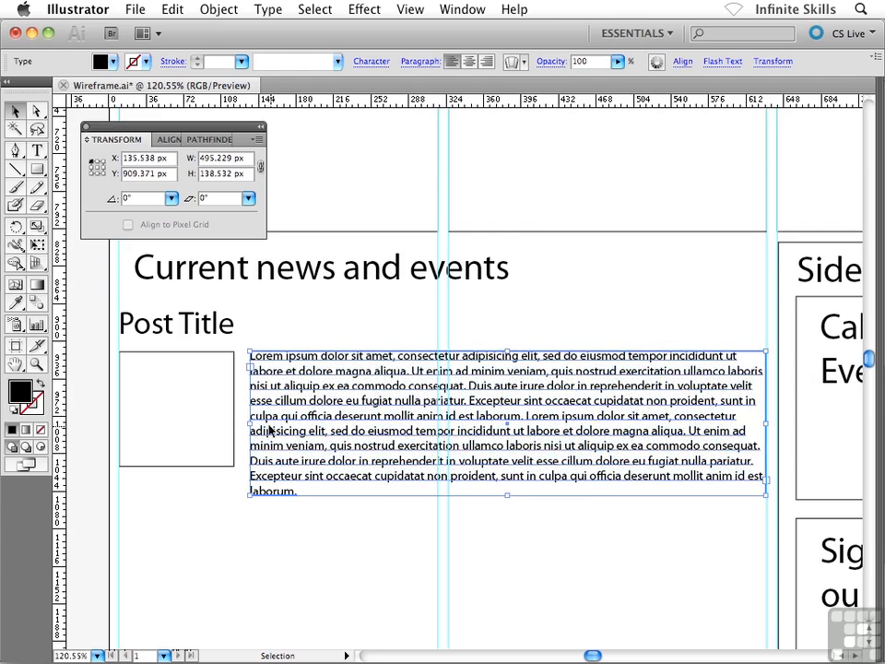
drag(249, 423, 244, 423)
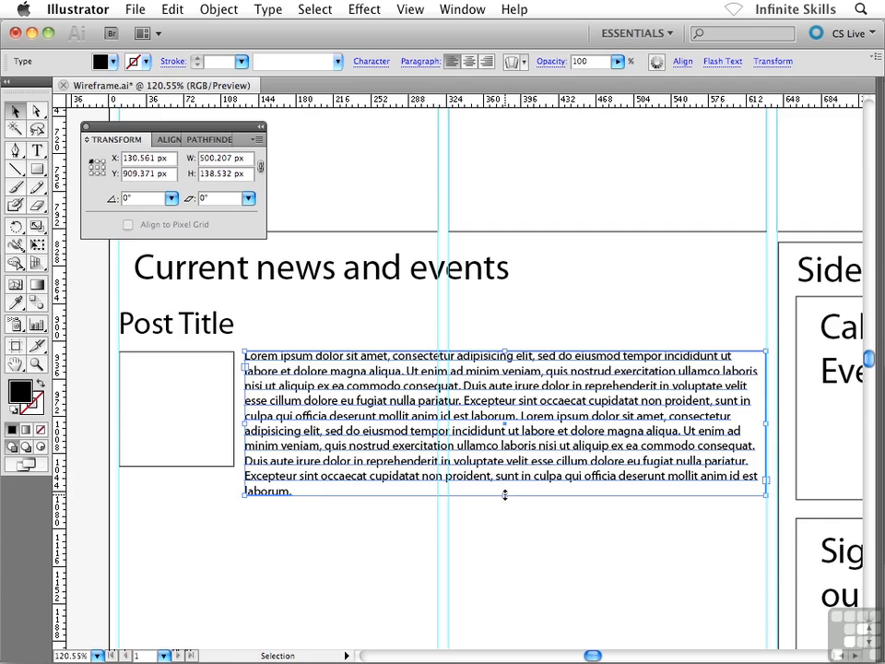
drag(504, 495, 505, 466)
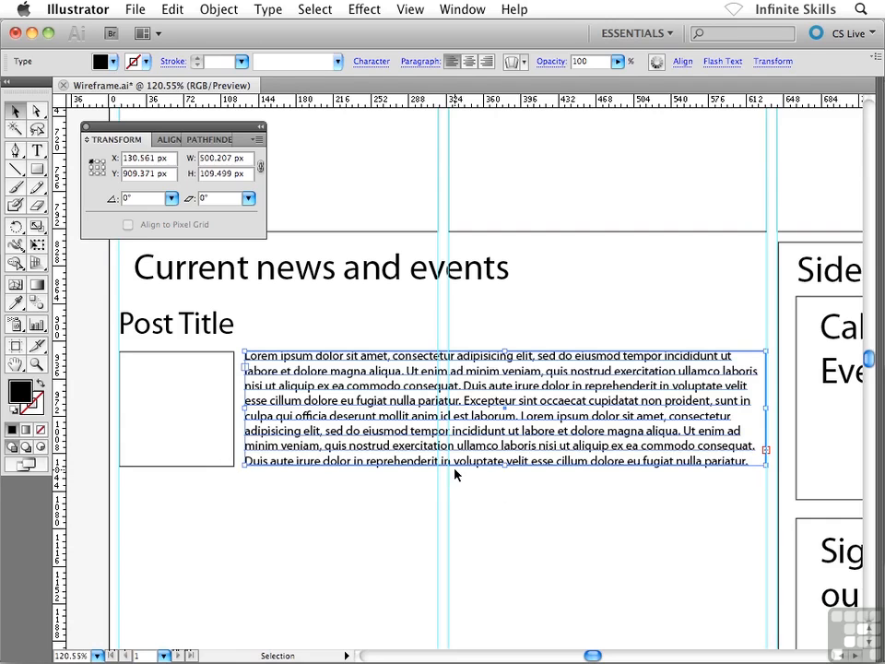
click(382, 522)
Step: Group the Post Title text, the image placeholder and the Lorem ipsum frame
click(534, 451)
key(super+1)
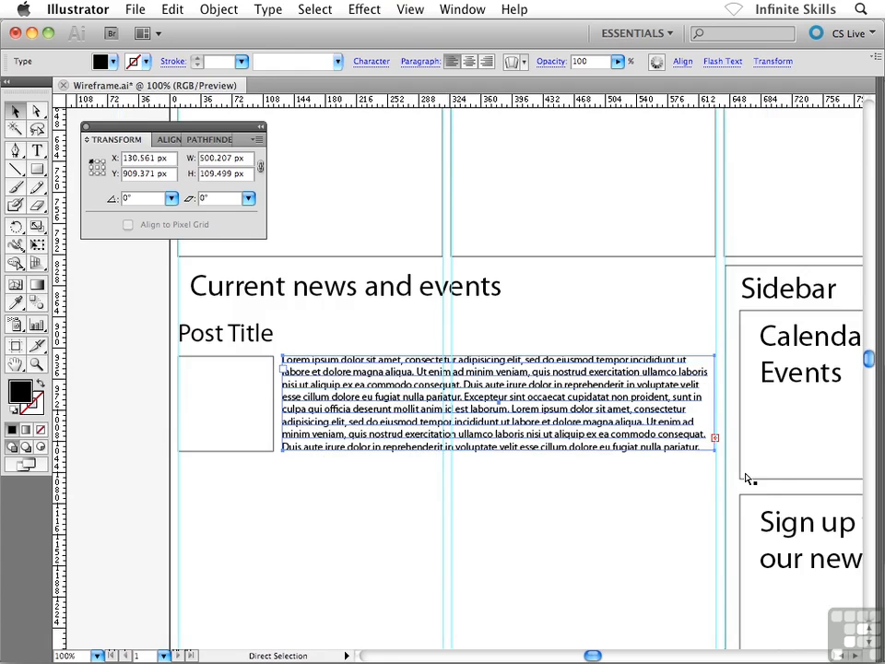
key(super+minus)
click(351, 515)
drag(350, 515, 332, 462)
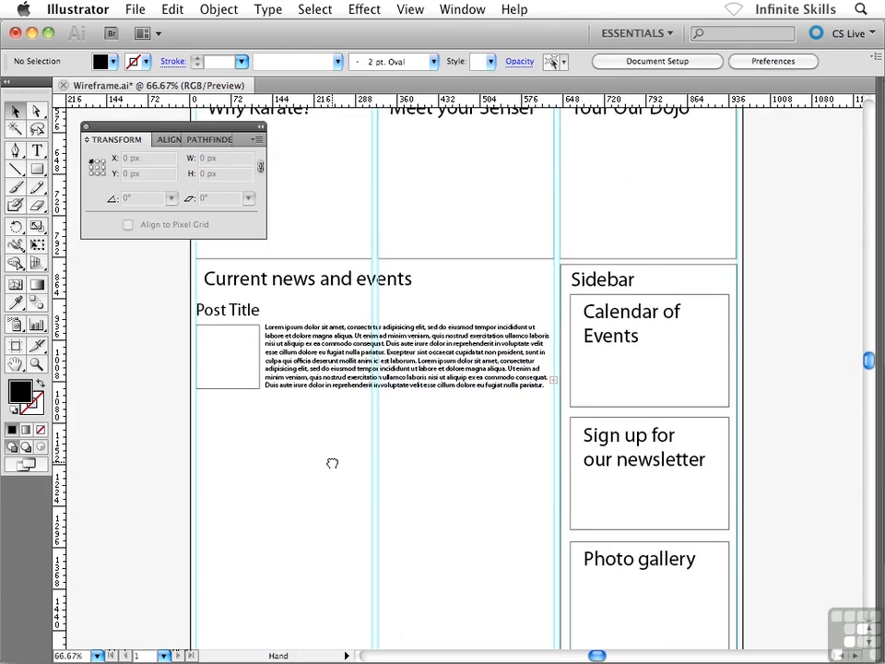
click(230, 312)
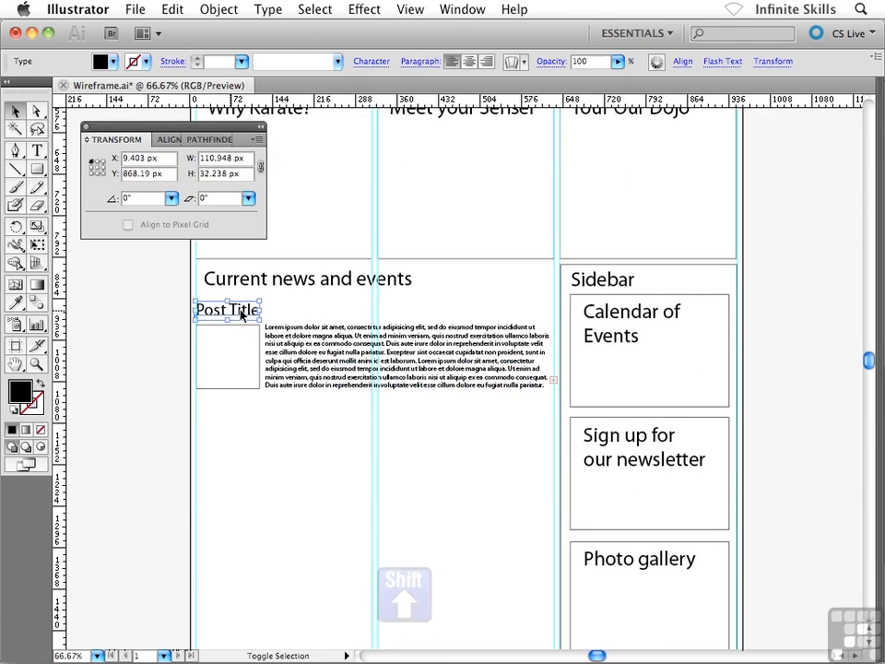
shift+click(245, 346)
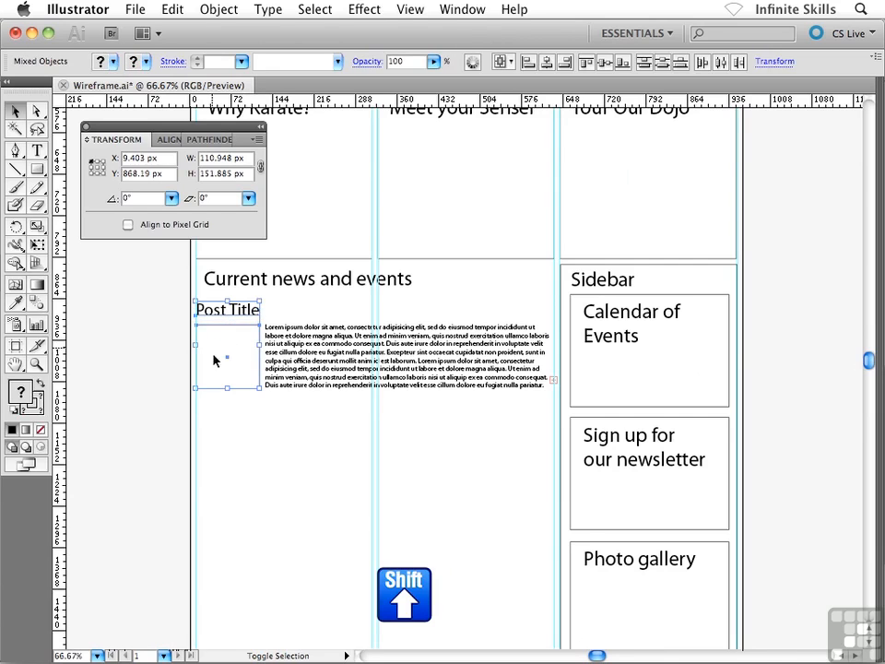
shift+click(323, 359)
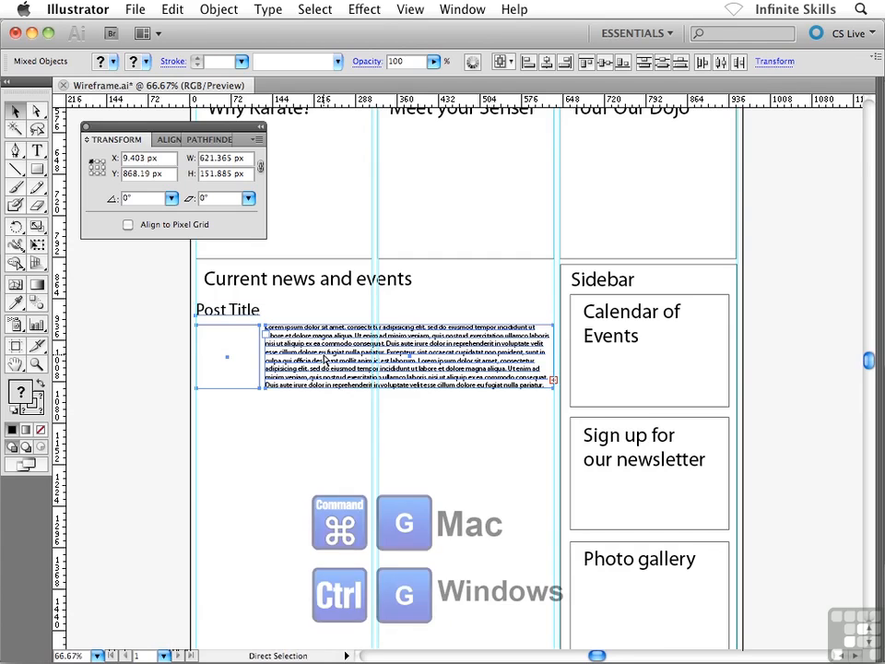
key(super+g)
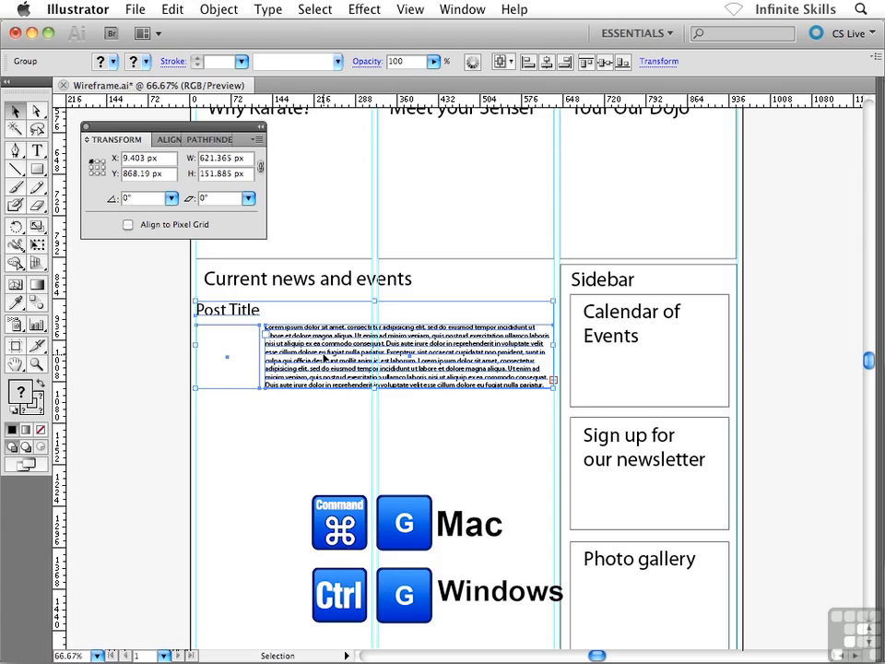
Step: Duplicate the post group about 162 px straight down and repeat that copy twice to make four stacked posts
key(space)
drag(296, 453, 301, 410)
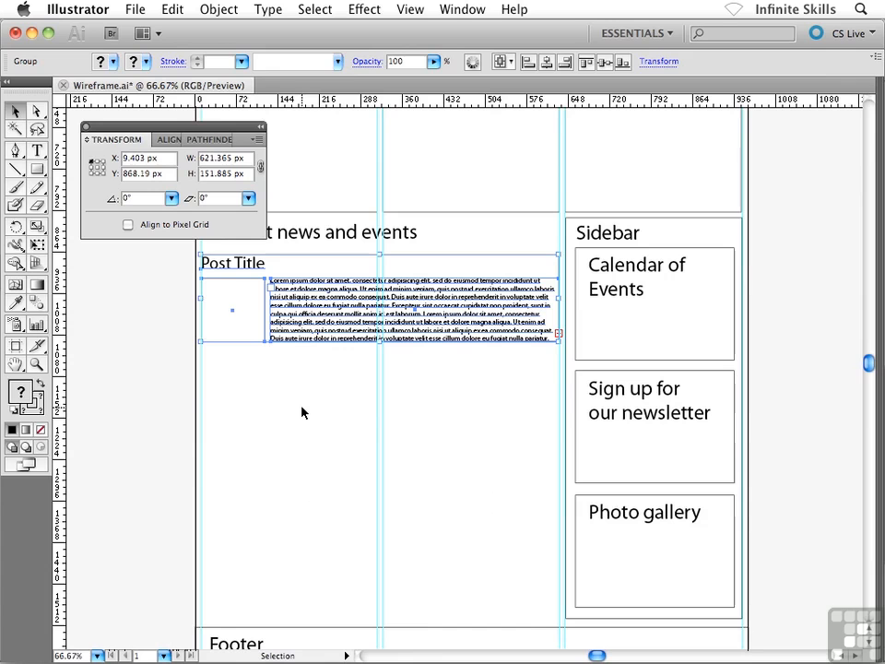
key(alt)
drag(334, 328, 333, 419)
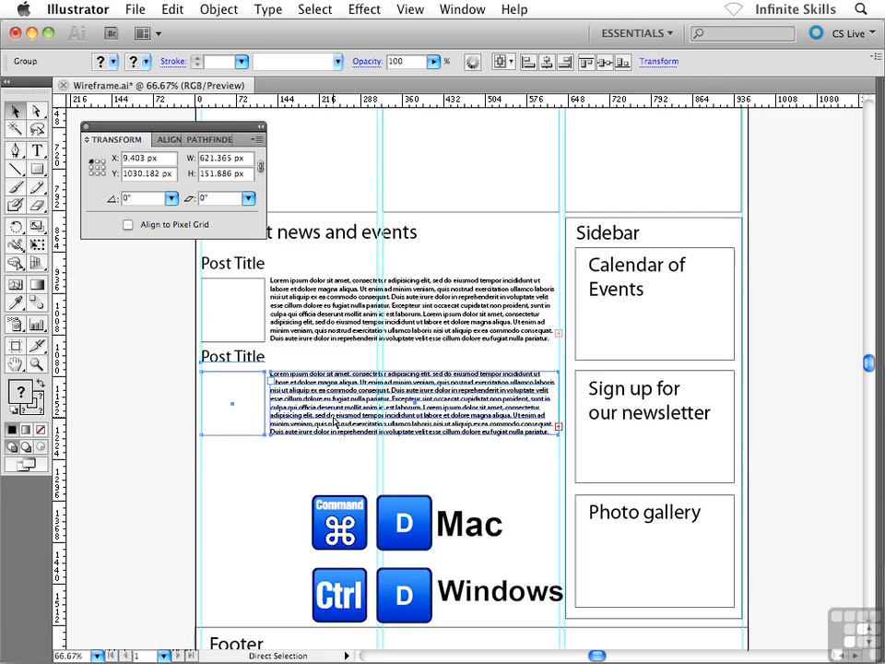
key(super+d)
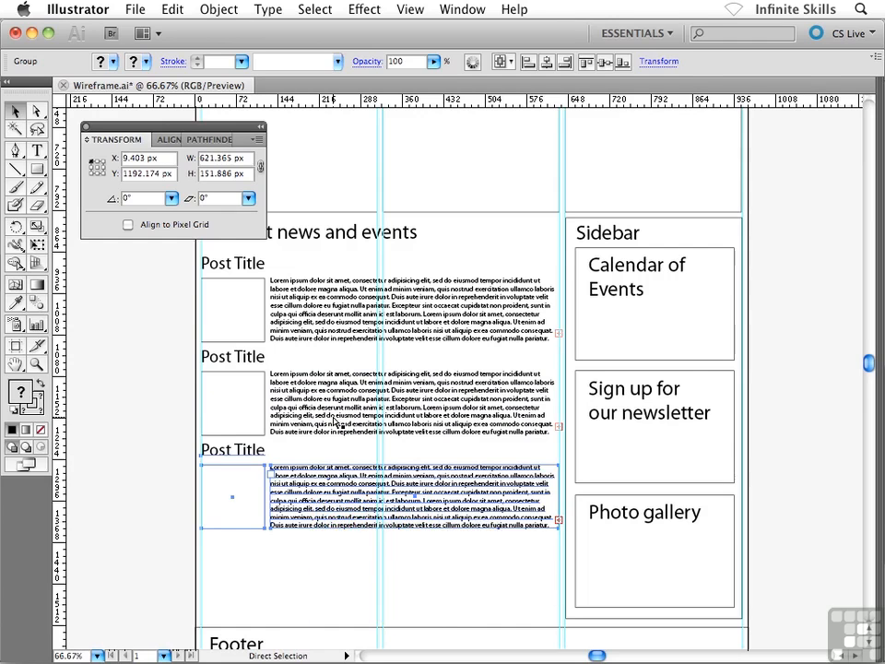
key(super+d)
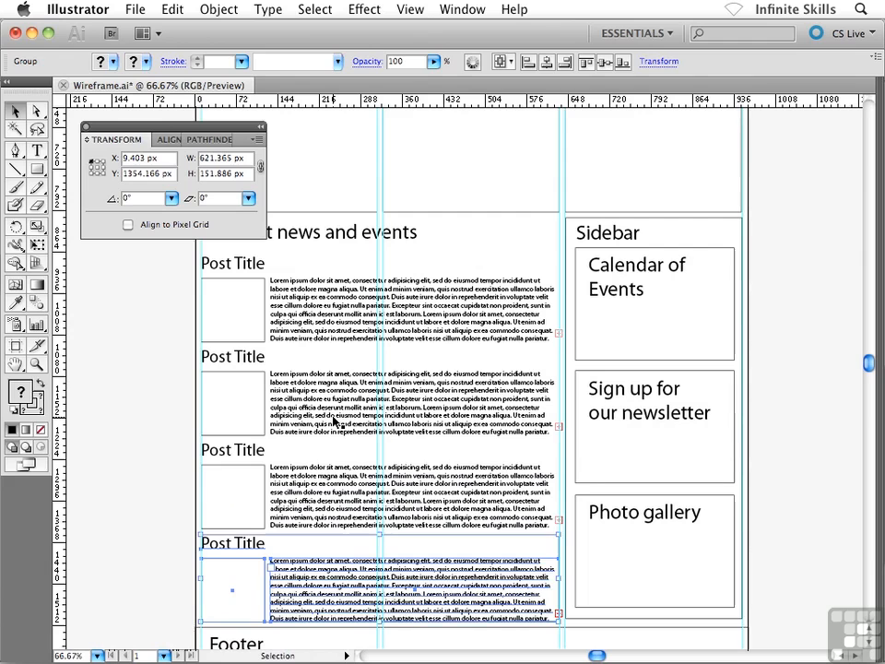
click(144, 493)
Step: Move the lowest post group up about 7 px, away from the footer
key(space)
drag(172, 498, 176, 485)
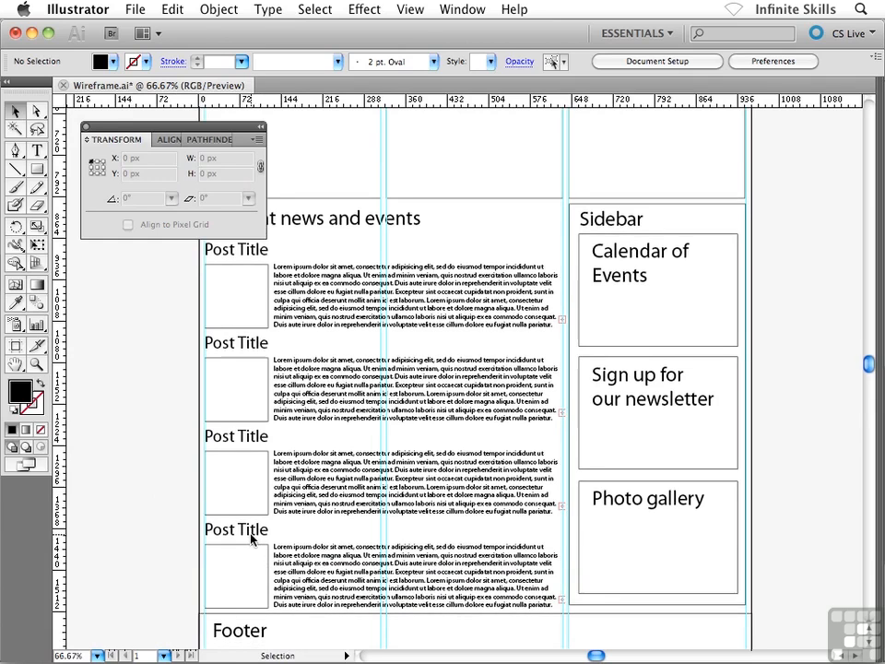
click(252, 537)
drag(251, 537, 252, 532)
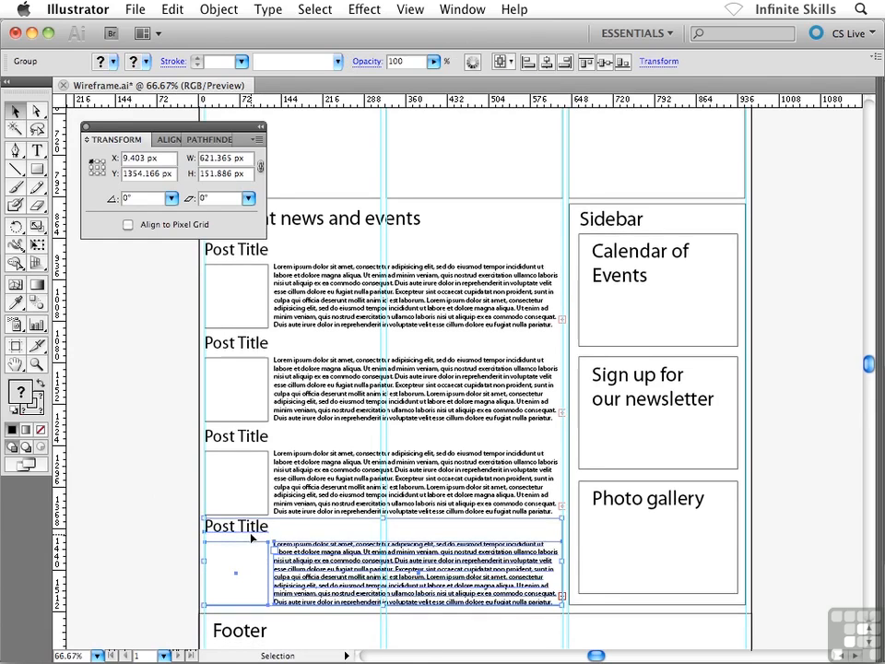
Step: Nudge the third and second post groups up slightly to even out the spacing between the four posts
click(251, 443)
key(Up)
key(Up)
key(Up)
key(Up)
key(Up)
key(Up)
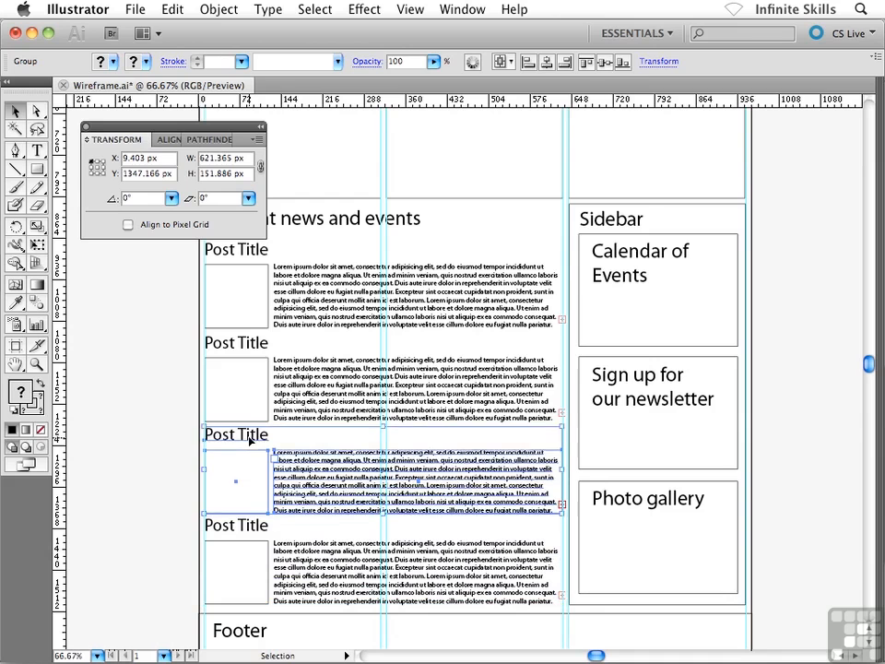
click(254, 381)
key(Up)
key(Up)
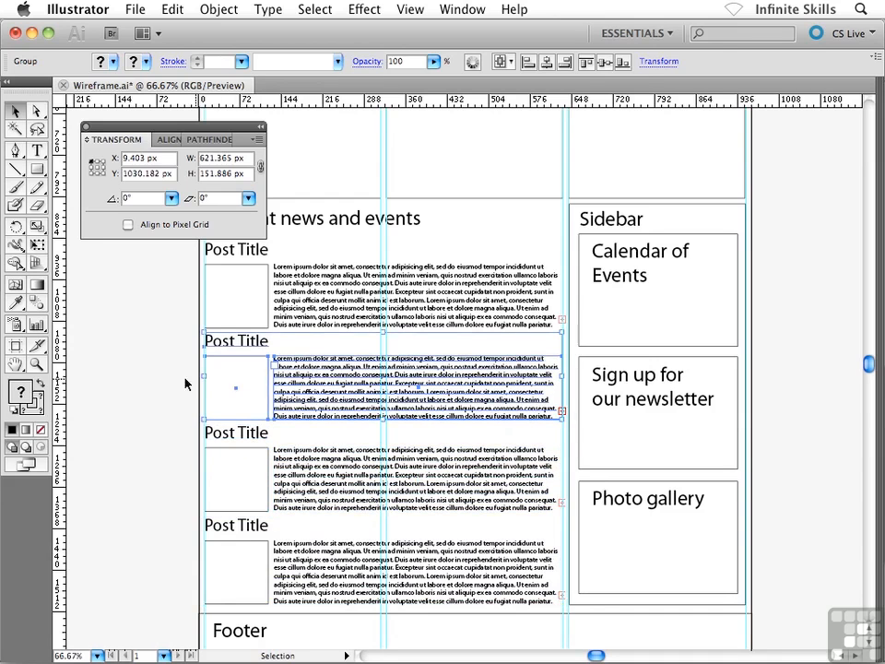
click(174, 384)
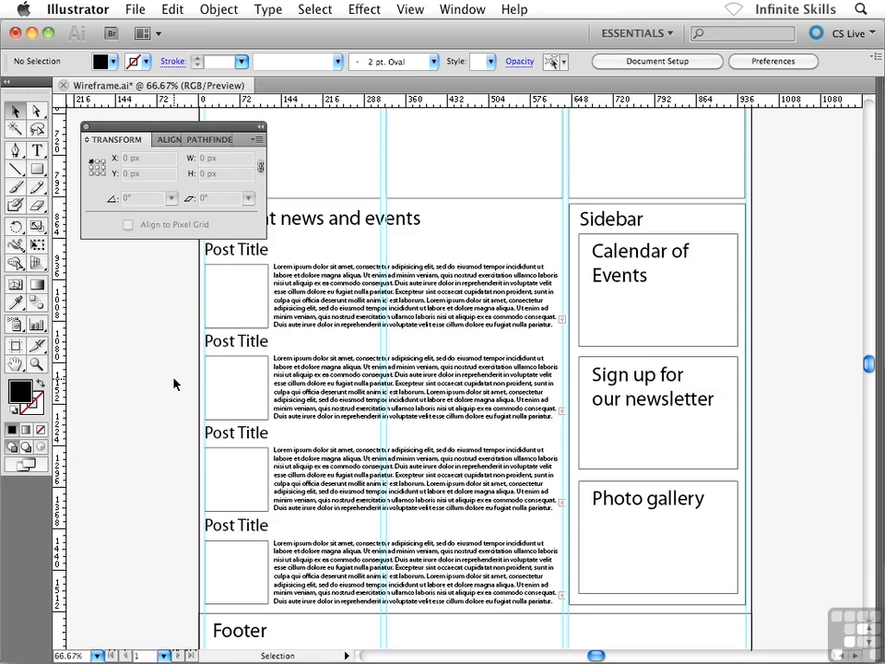
Step: Fit the whole wireframe artboard in the view and hide the guides
key(a)
key(super+0)
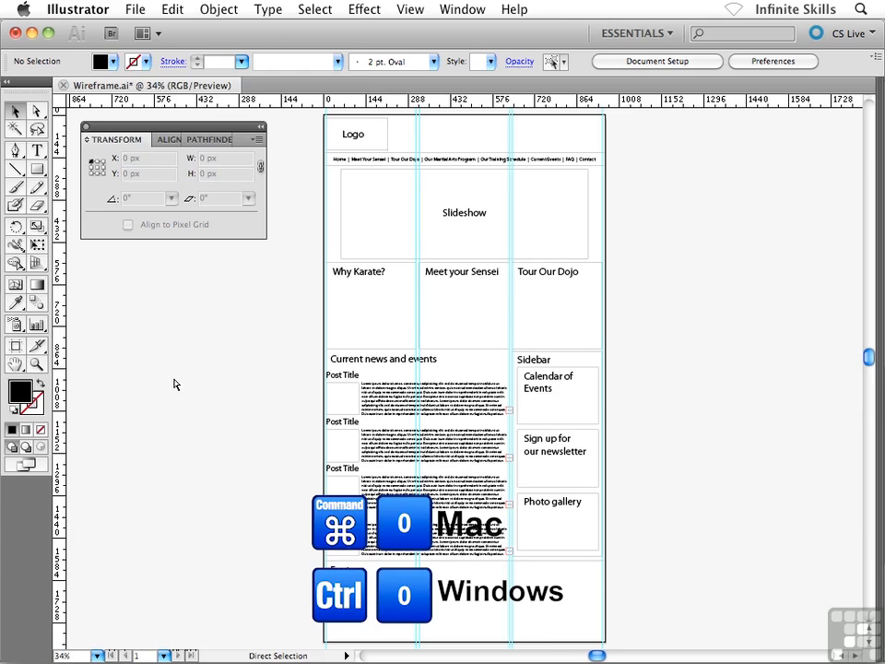
key(v)
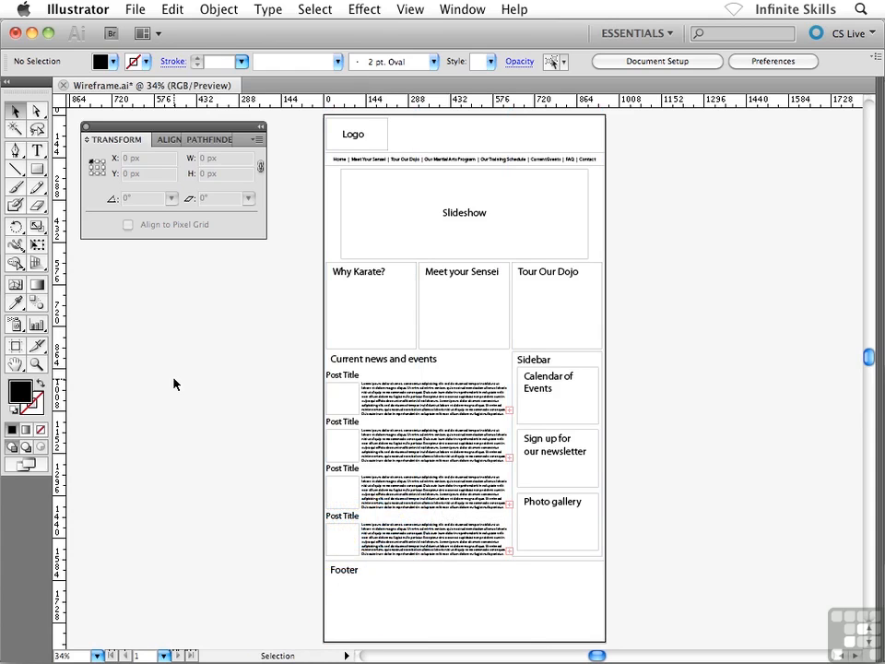